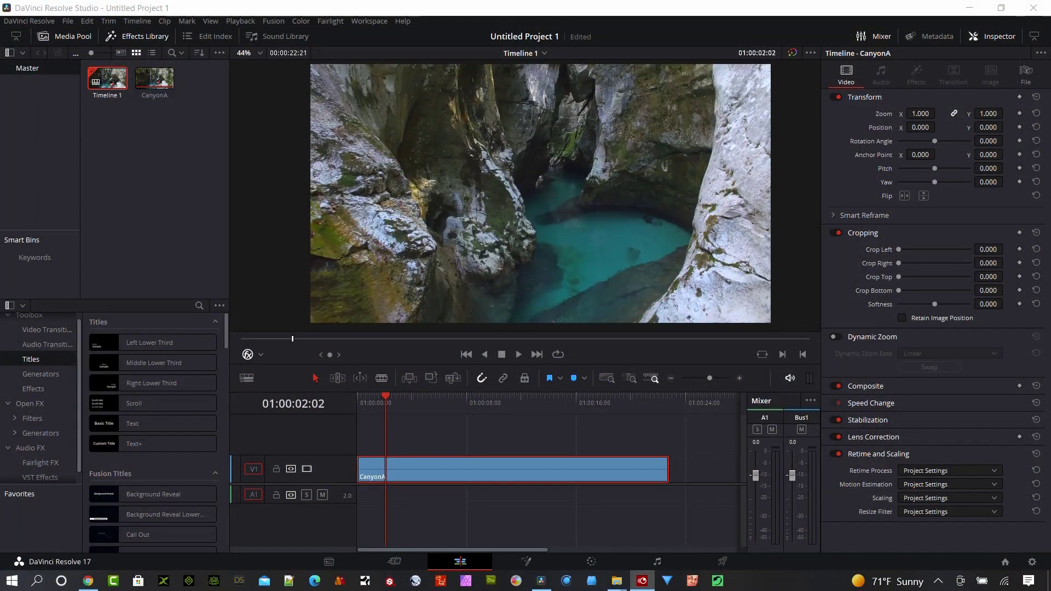
# Step: Scrub the playhead to about 01:00:04:22 and bring up Timeline 1's options
pyautogui.moveTo(386, 402)
pyautogui.mouseDown()
pyautogui.moveTo(527, 408)
pyautogui.moveTo(447, 443)
pyautogui.mouseUp()
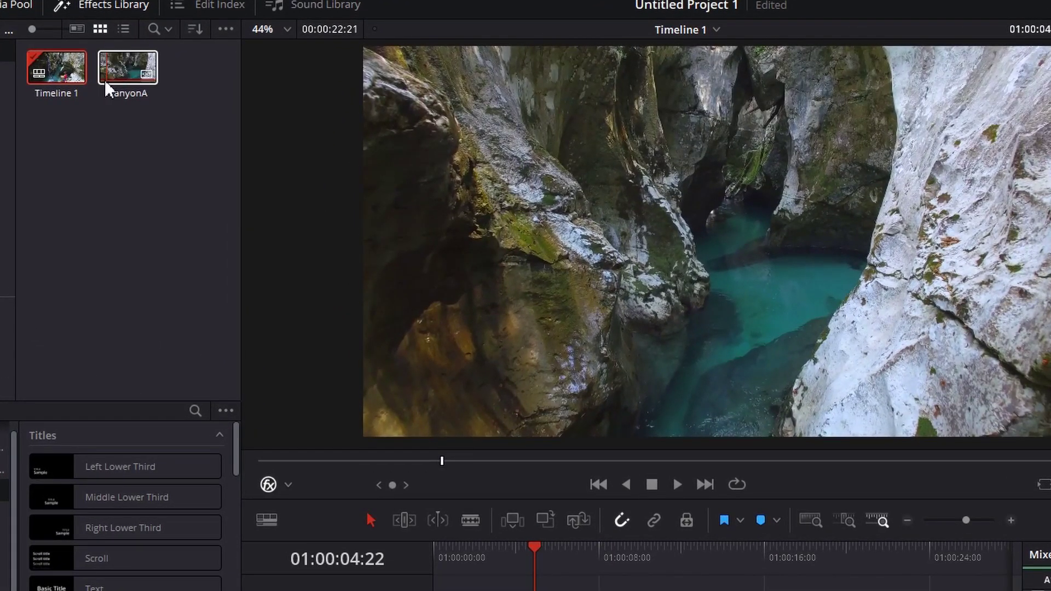
pyautogui.rightClick(56, 76)
pyautogui.moveTo(205, 87)
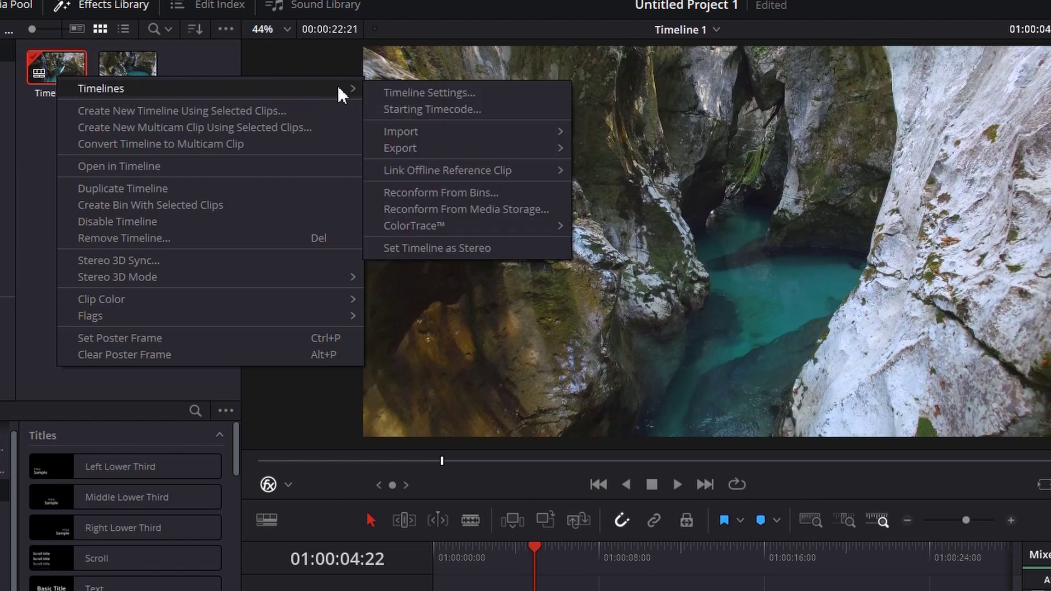
# Step: Open Timeline 1's Timeline Settings, view the Monitor and Output tabs, then return to Format
pyautogui.click(454, 93)
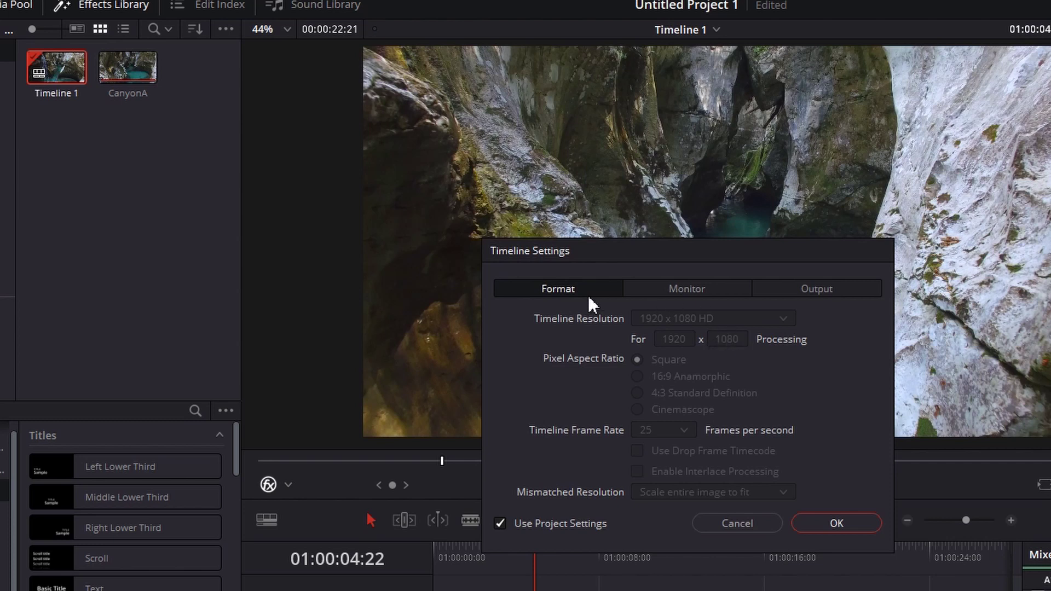
pyautogui.click(696, 289)
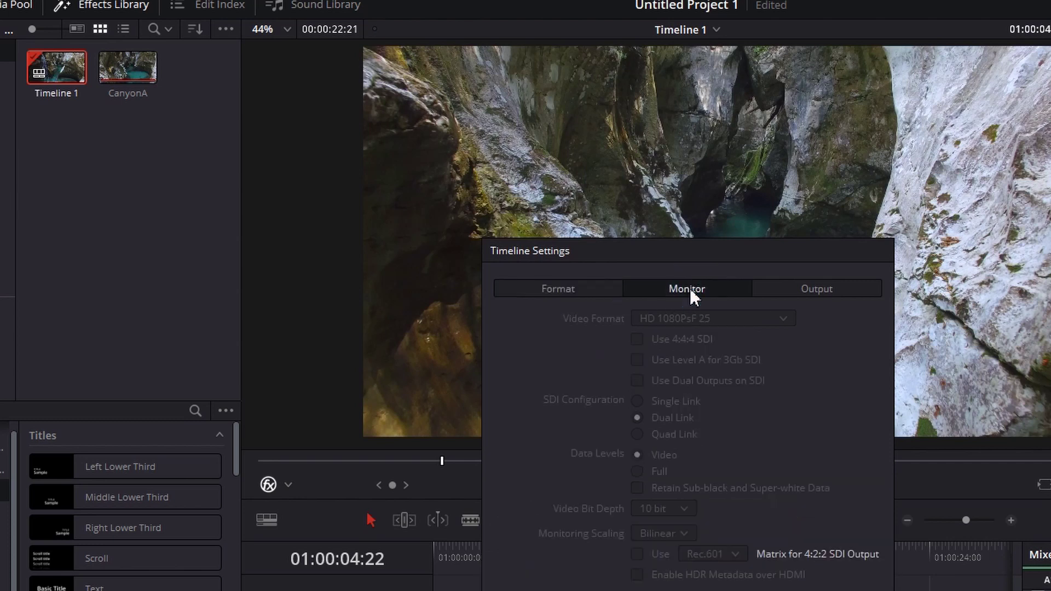
pyautogui.click(813, 288)
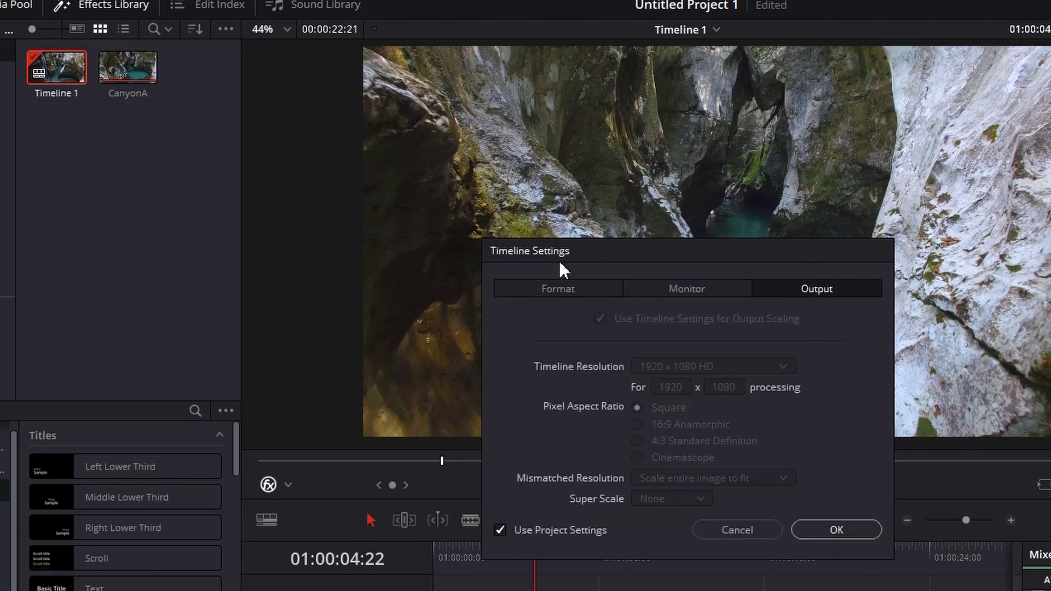
pyautogui.click(564, 289)
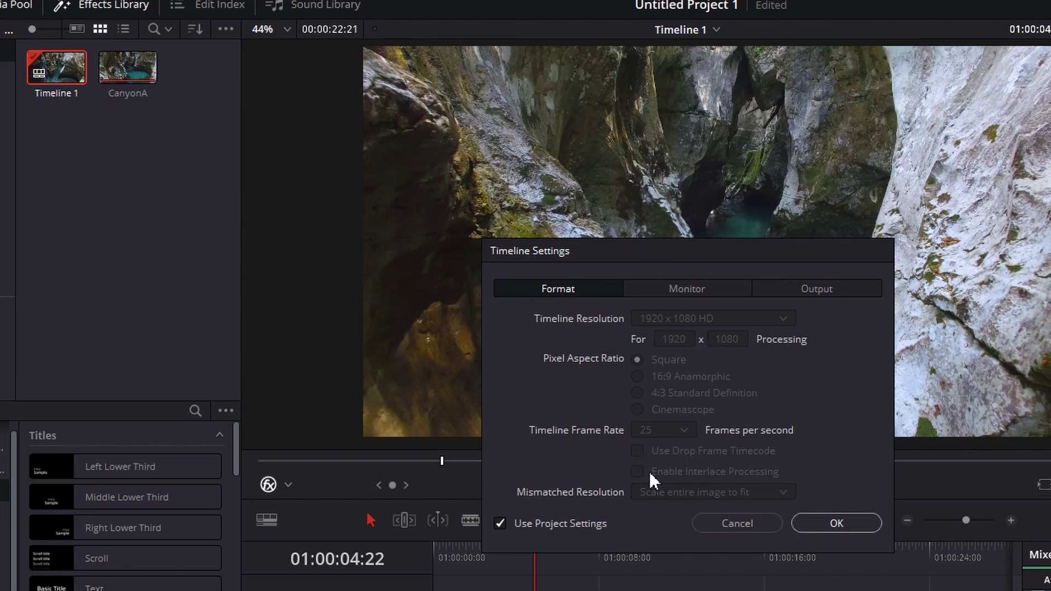
# Step: Turn off Use Project Settings and set Timeline Resolution to 3840 x 2160 Ultra HD
pyautogui.click(500, 522)
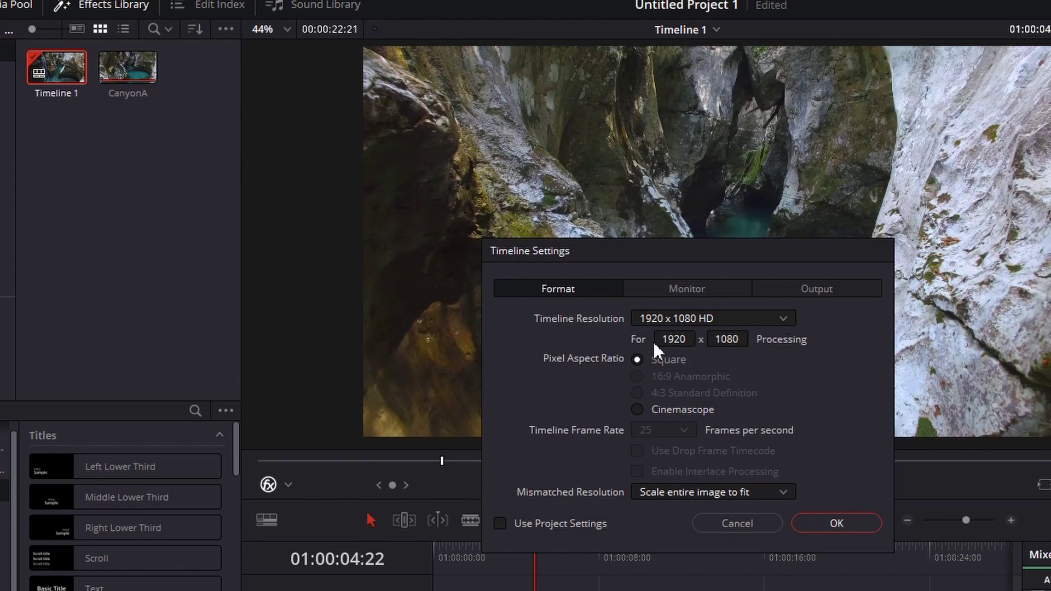
pyautogui.click(776, 316)
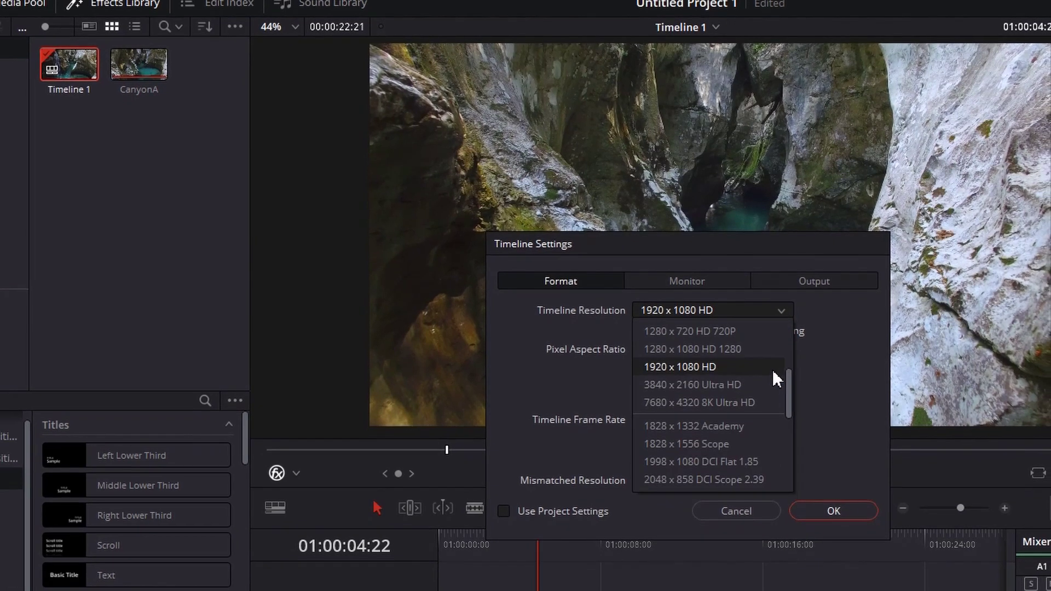
pyautogui.click(737, 369)
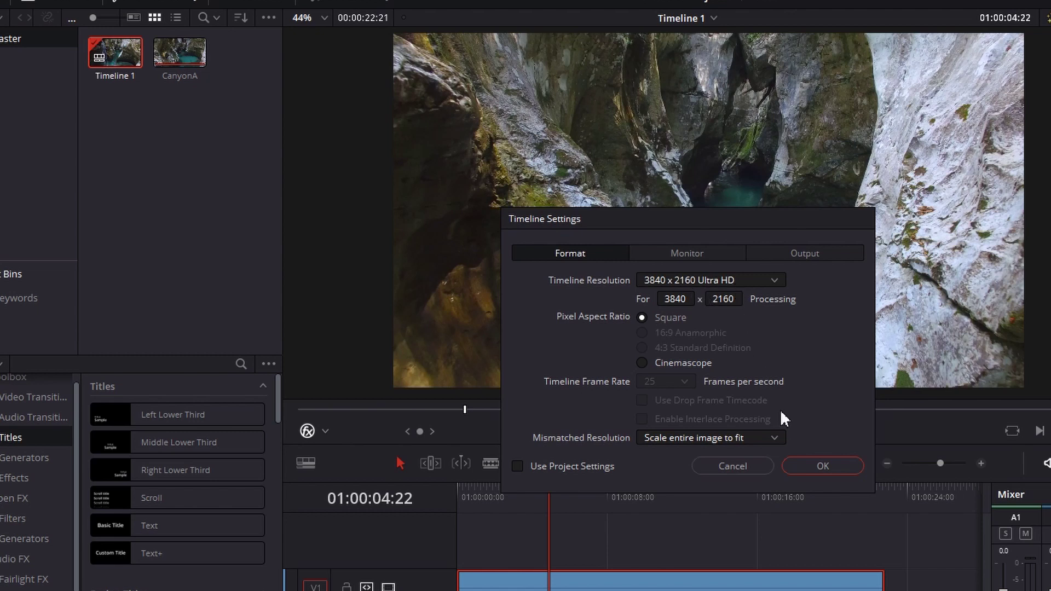
# Step: Keep Mismatched Resolution at 'Scale entire image to fit' and apply the settings
pyautogui.click(775, 440)
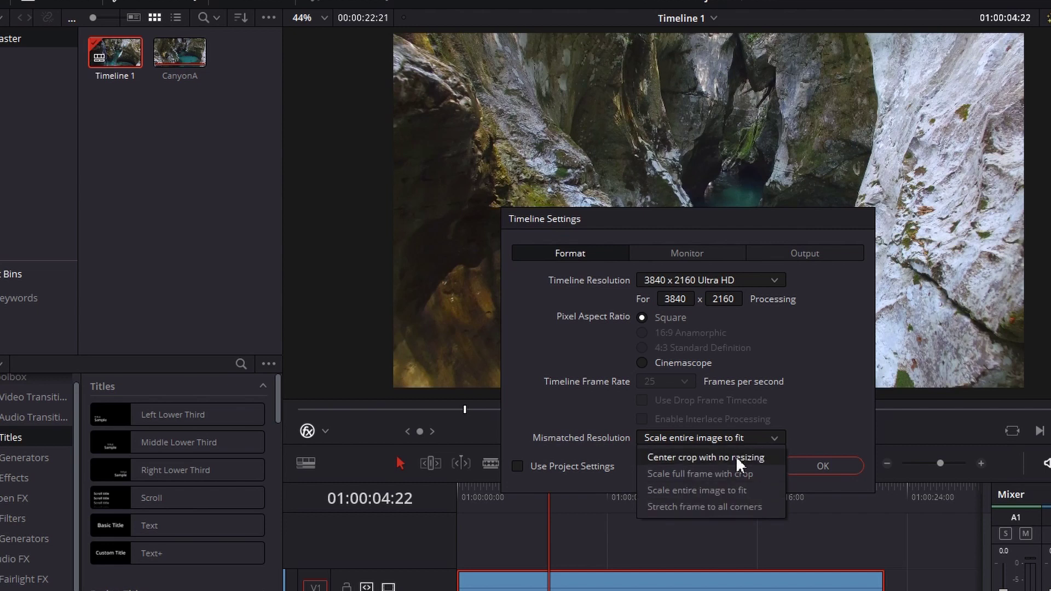
pyautogui.click(821, 414)
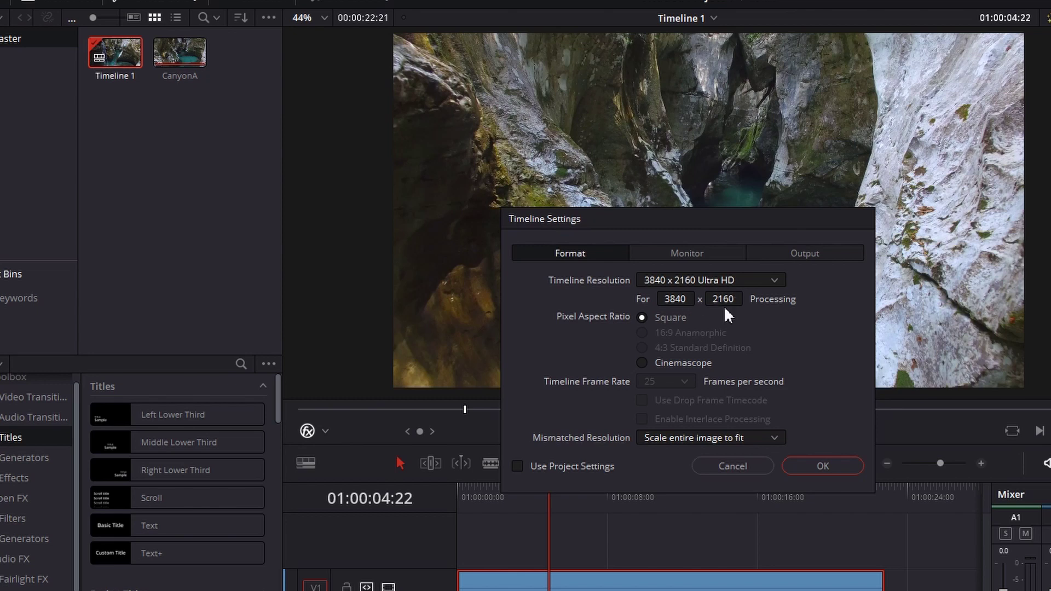
pyautogui.click(827, 468)
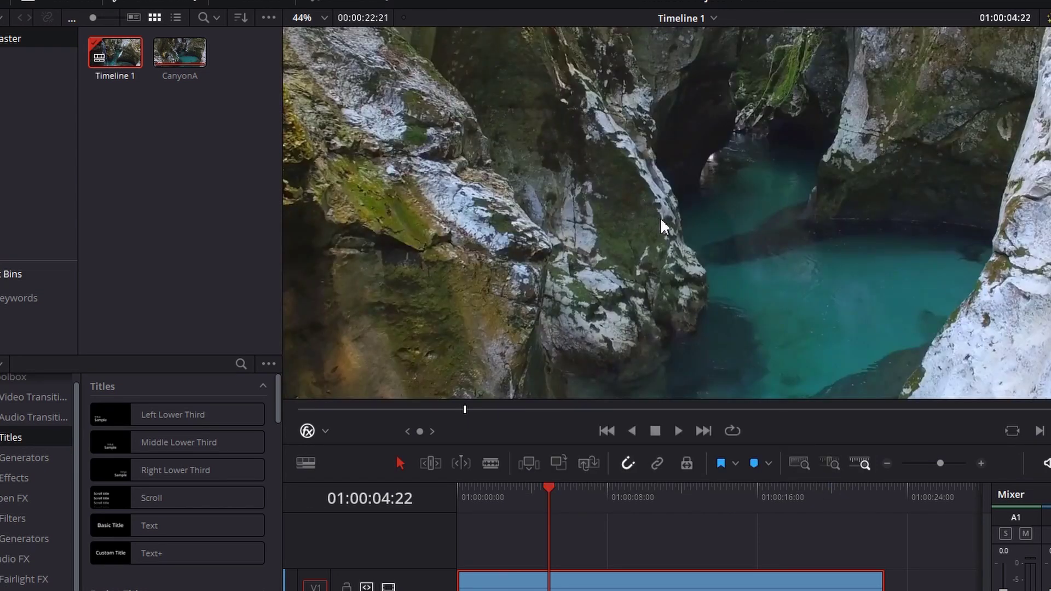
pyautogui.scroll(-2, 659, 240)
pyautogui.scroll(-2, 663, 238)
pyautogui.scroll(-2, 663, 238)
pyautogui.scroll(-1, 670, 246)
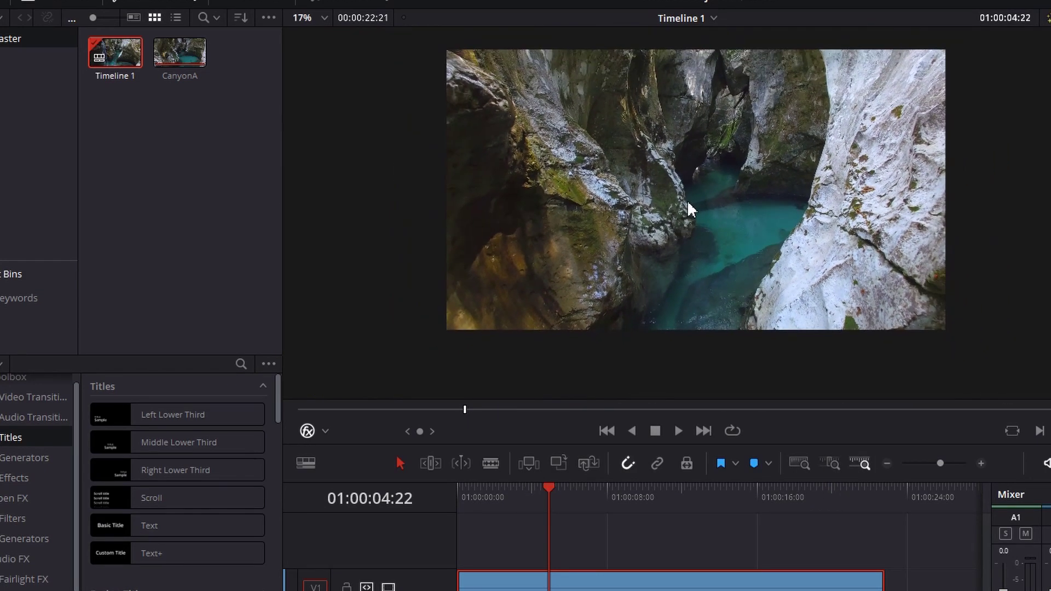
pyautogui.scroll(1, 687, 200)
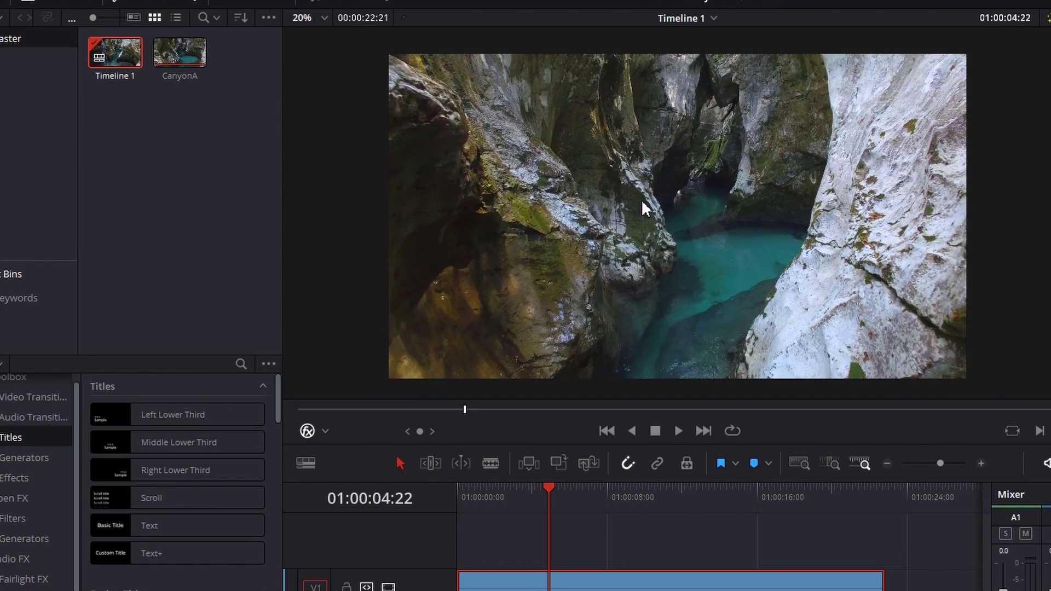
# Step: Bring up Timeline 1's options menu in the Media Pool
pyautogui.rightClick(100, 56)
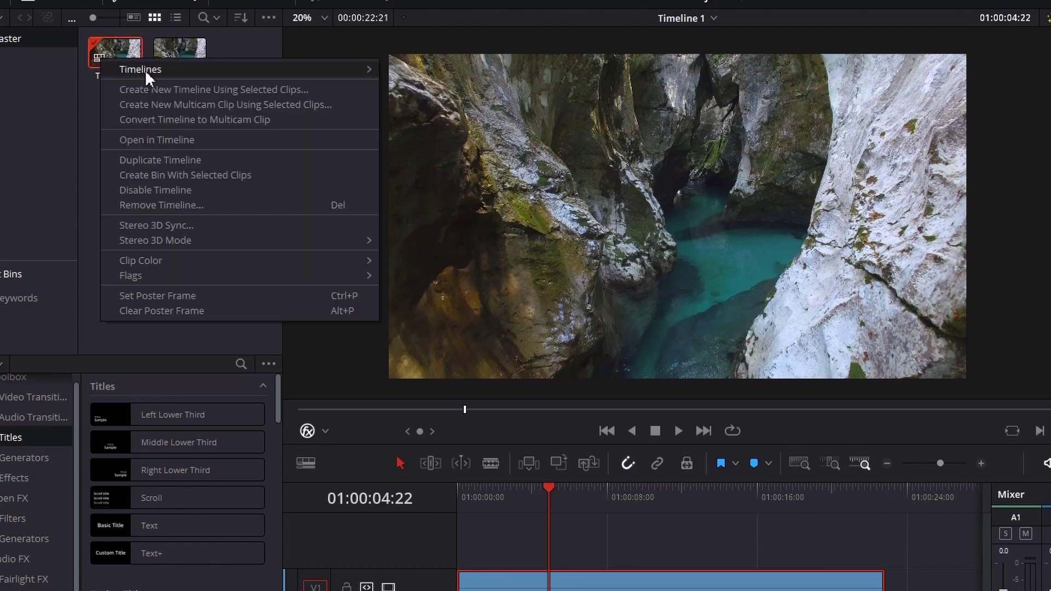
pyautogui.click(440, 72)
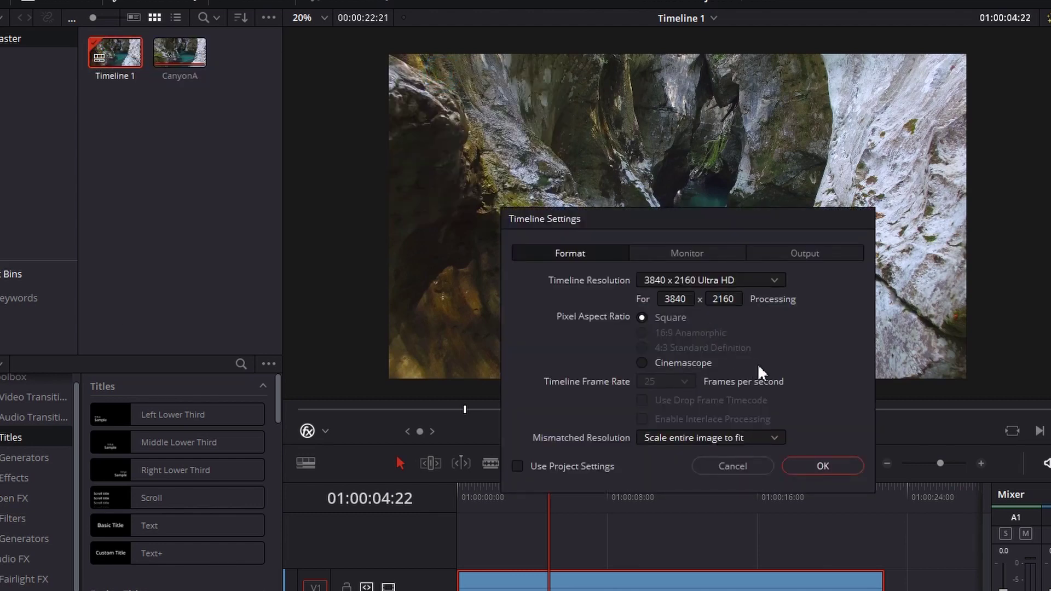
pyautogui.click(795, 248)
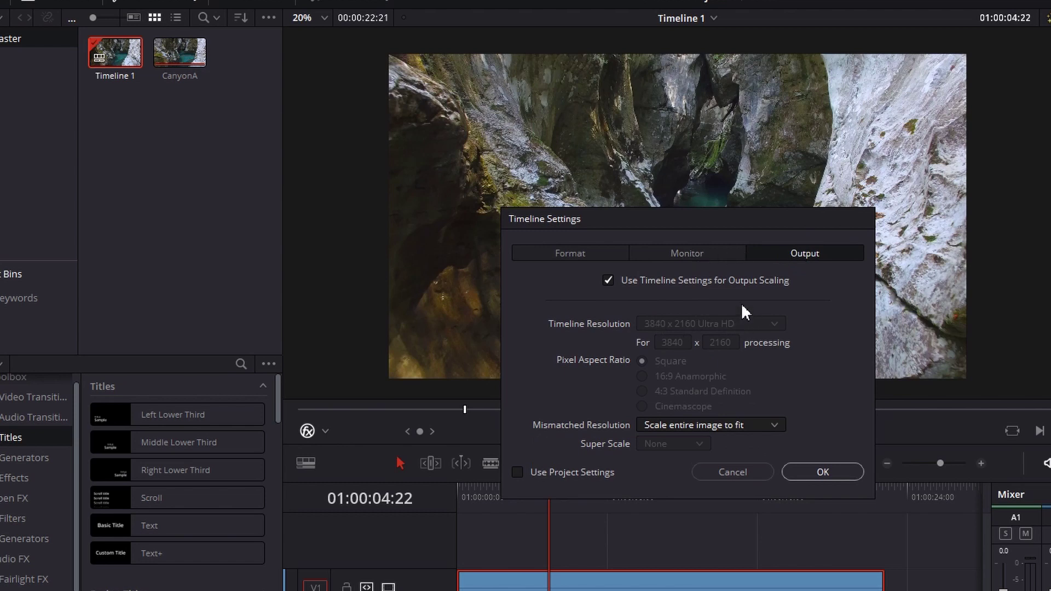
pyautogui.click(704, 254)
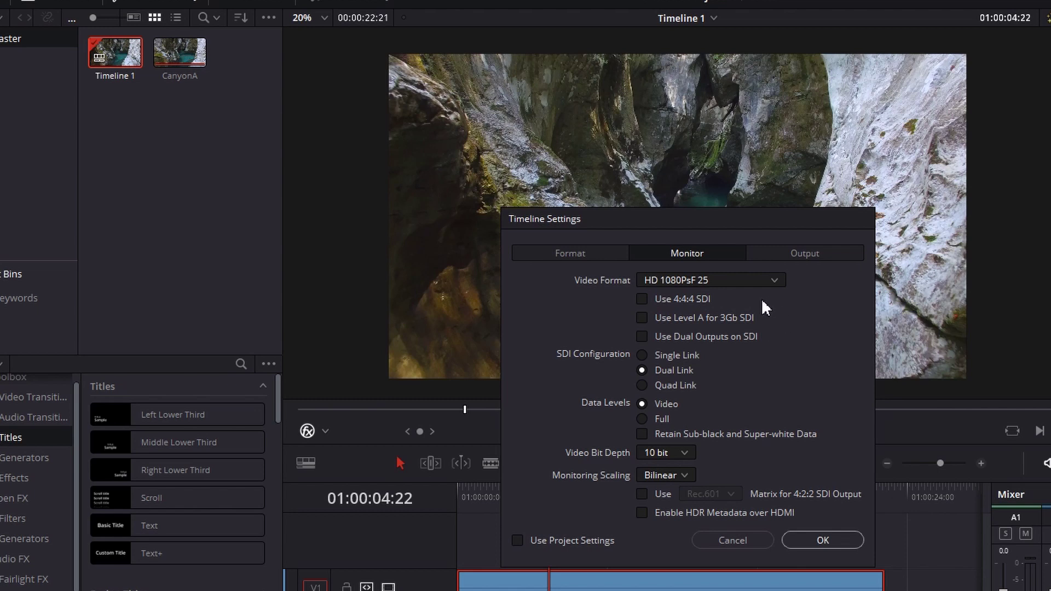
pyautogui.click(773, 285)
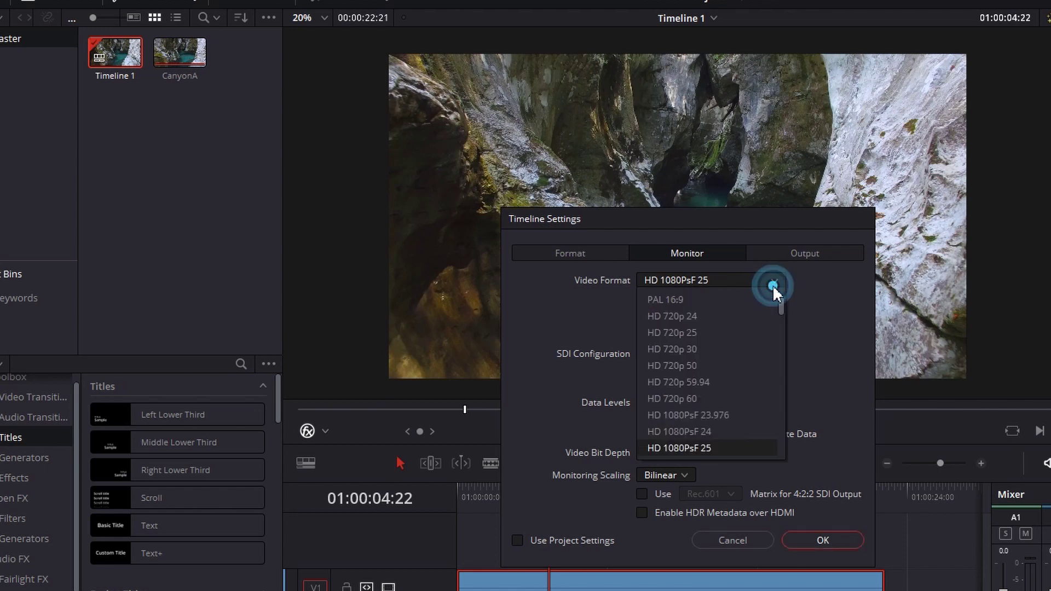
pyautogui.scroll(2, 768, 348)
pyautogui.scroll(-3, 765, 353)
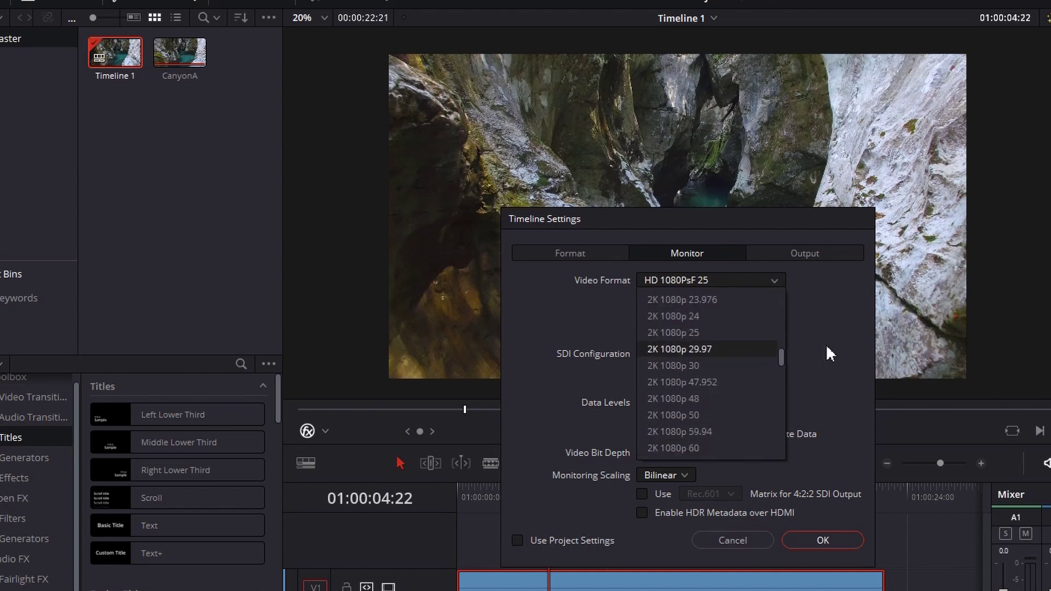
pyautogui.scroll(-3, 751, 372)
pyautogui.click(825, 315)
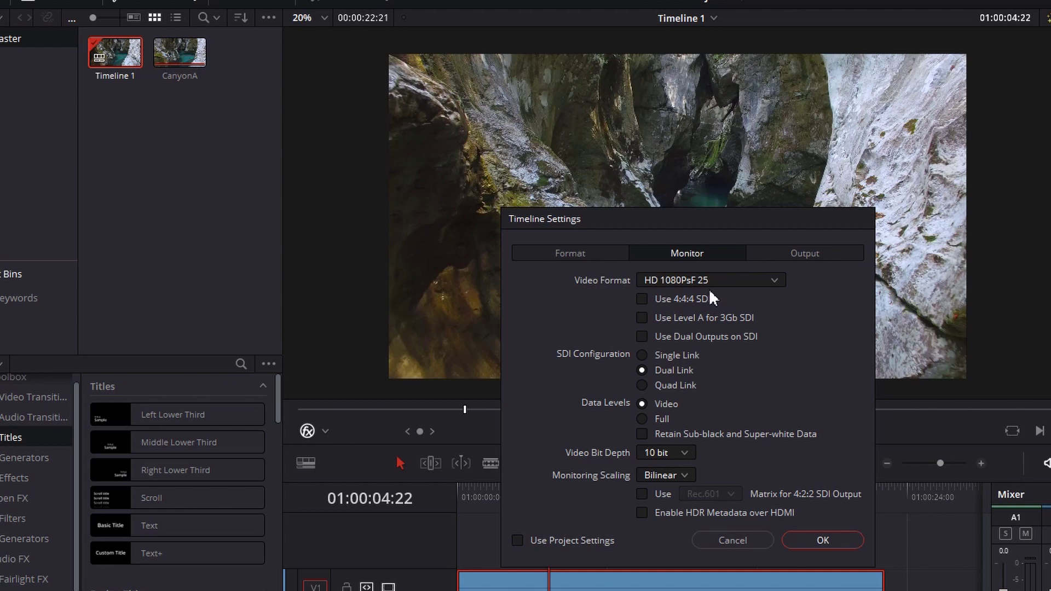
pyautogui.click(733, 540)
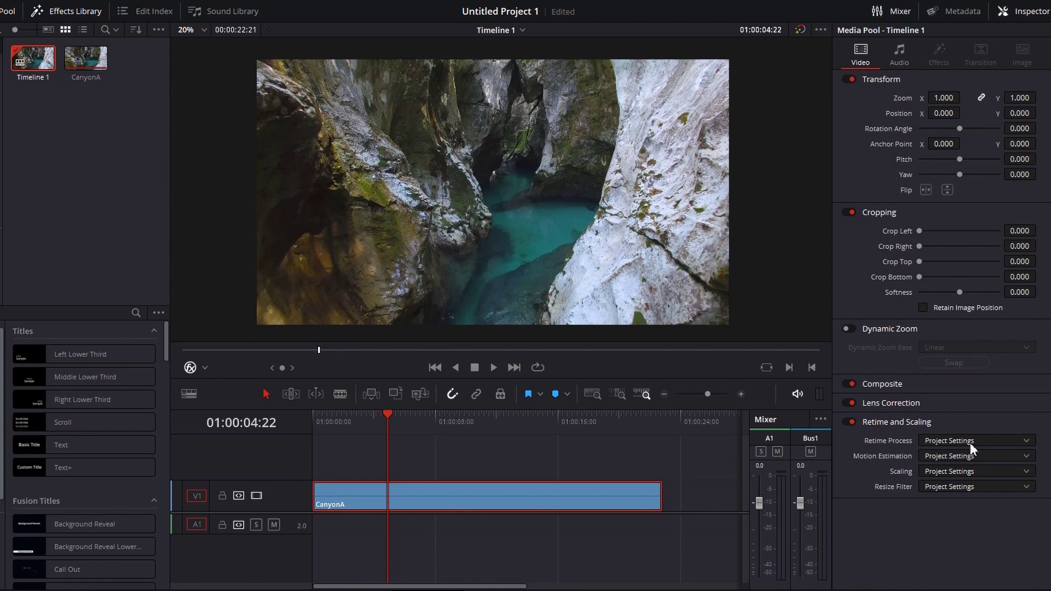
# Step: Leave the clip's Resize Filter set to Project Settings after browsing its options
pyautogui.click(1025, 493)
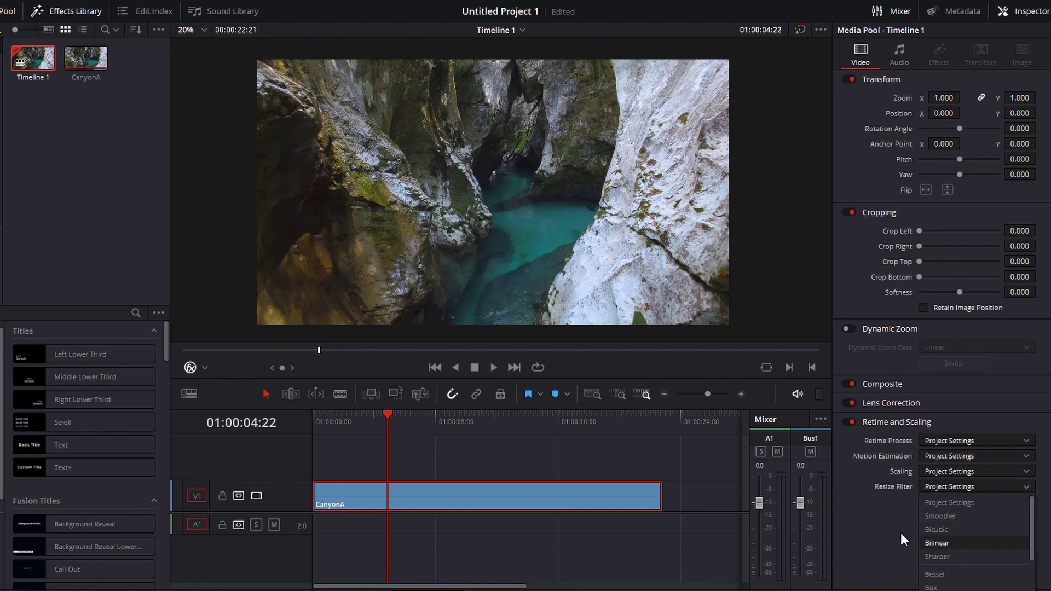
pyautogui.click(936, 506)
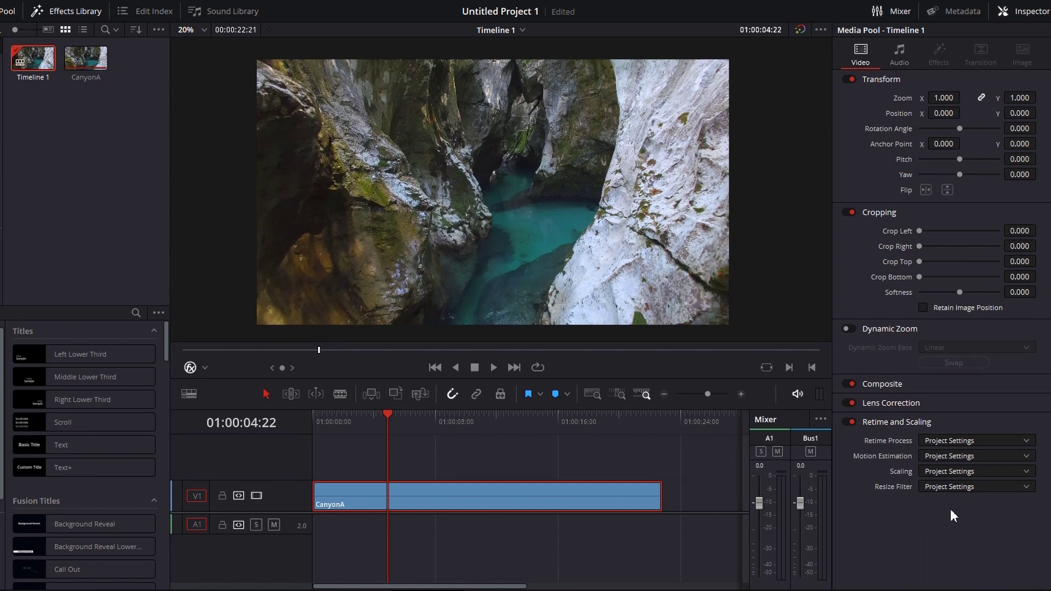